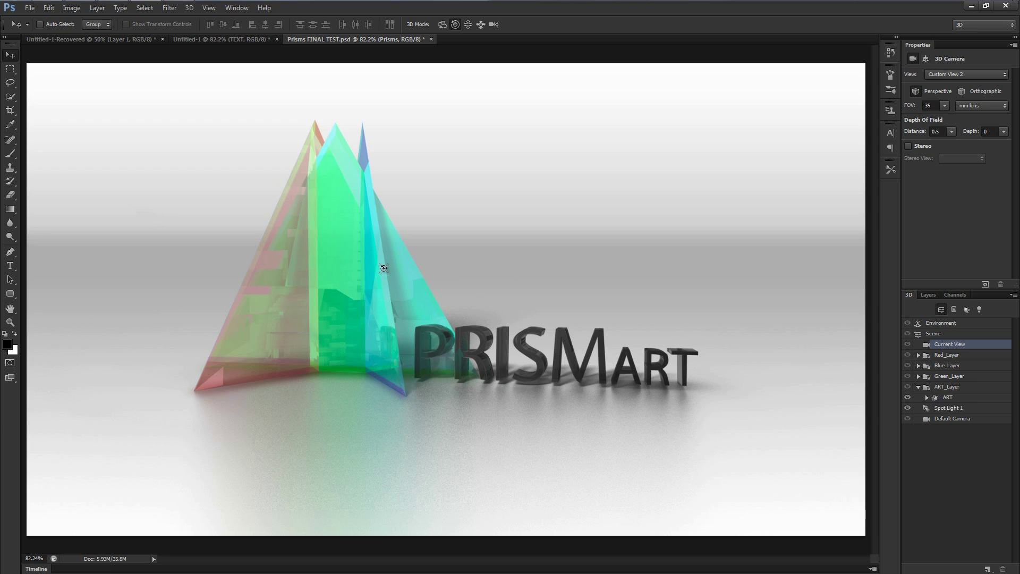
# Hide the existing ART mesh inside the Prisms 3D scene.
pyautogui.click(486, 254)
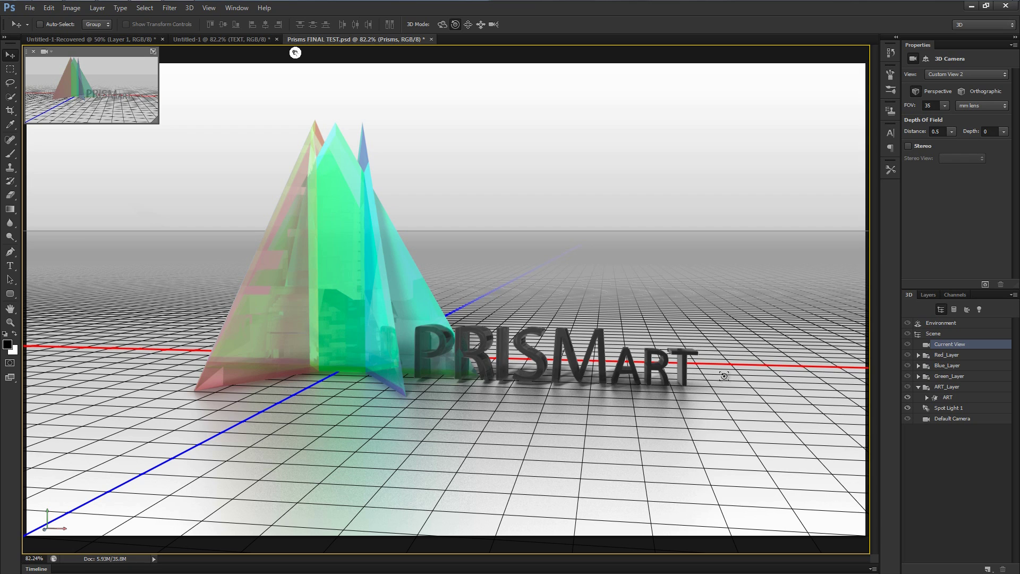
pyautogui.click(949, 399)
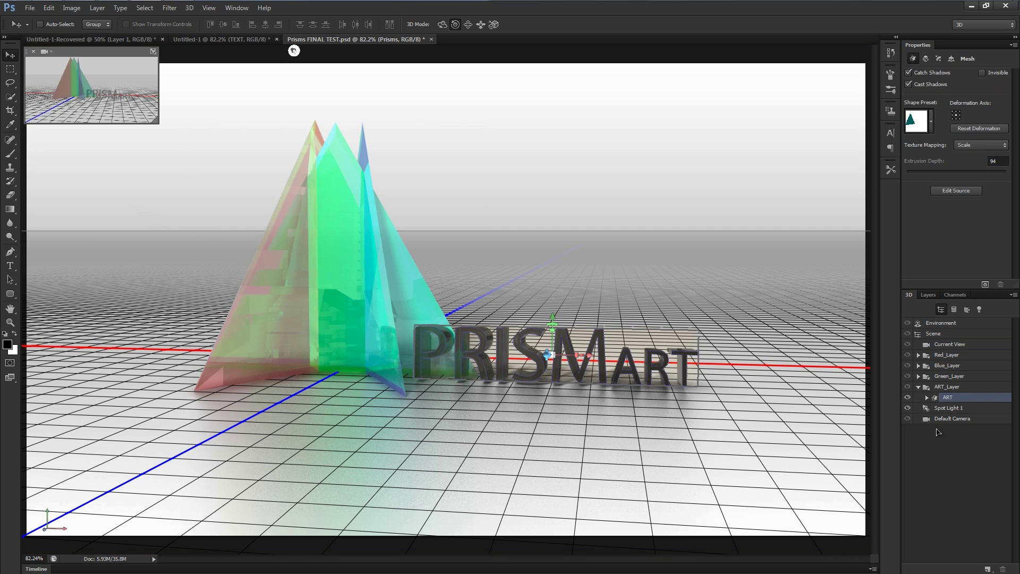
pyautogui.click(908, 397)
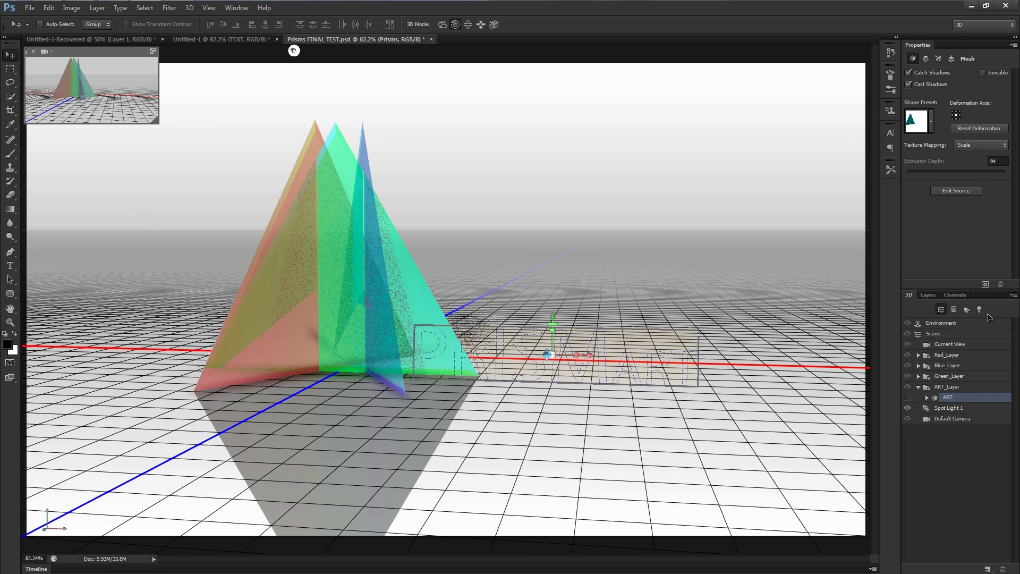
# Start a text line at the right base of the prisms using Helvetica Neue LT Com in the 57 Condensed style.
pyautogui.click(928, 296)
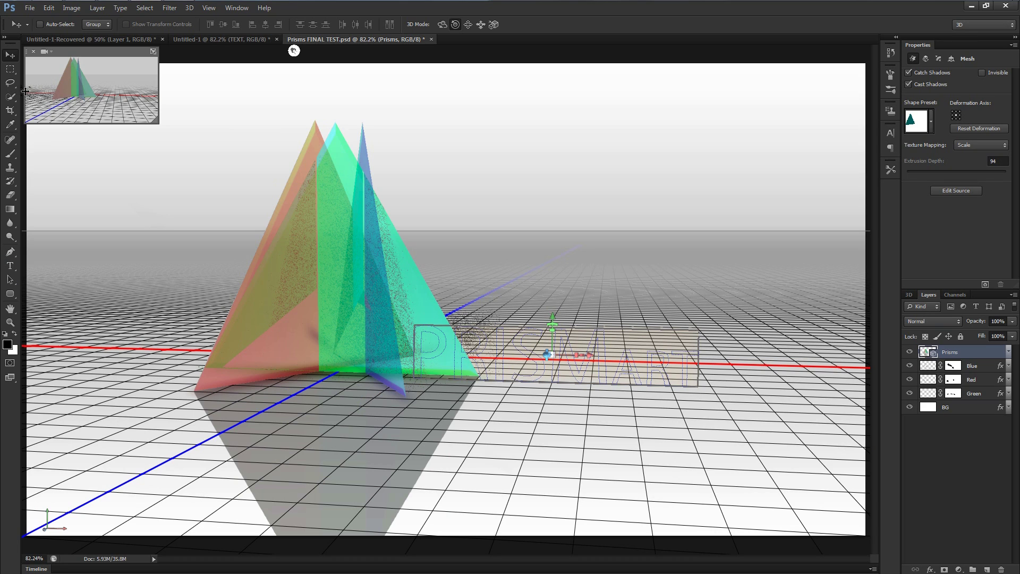
pyautogui.press('t')
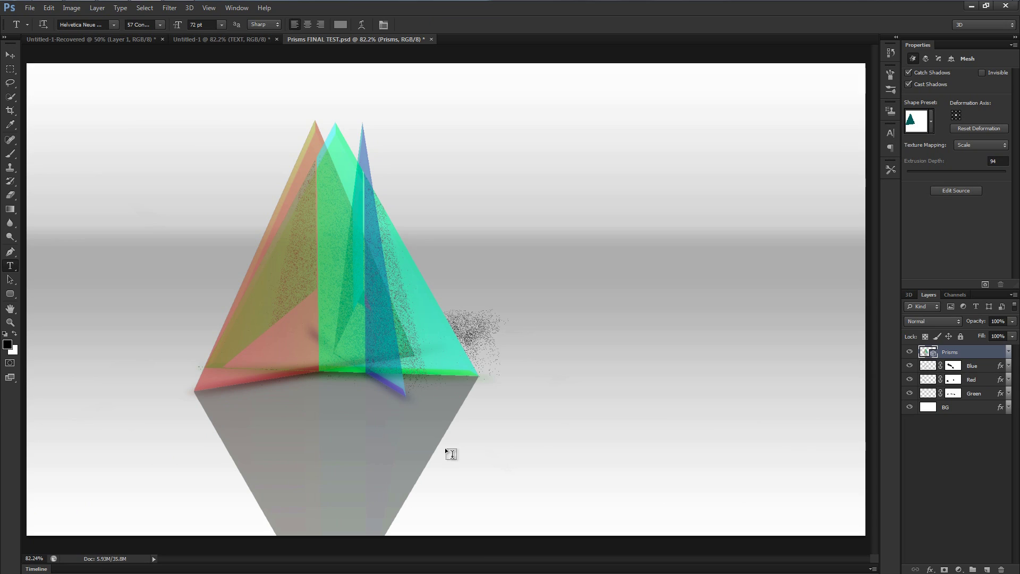
pyautogui.click(430, 378)
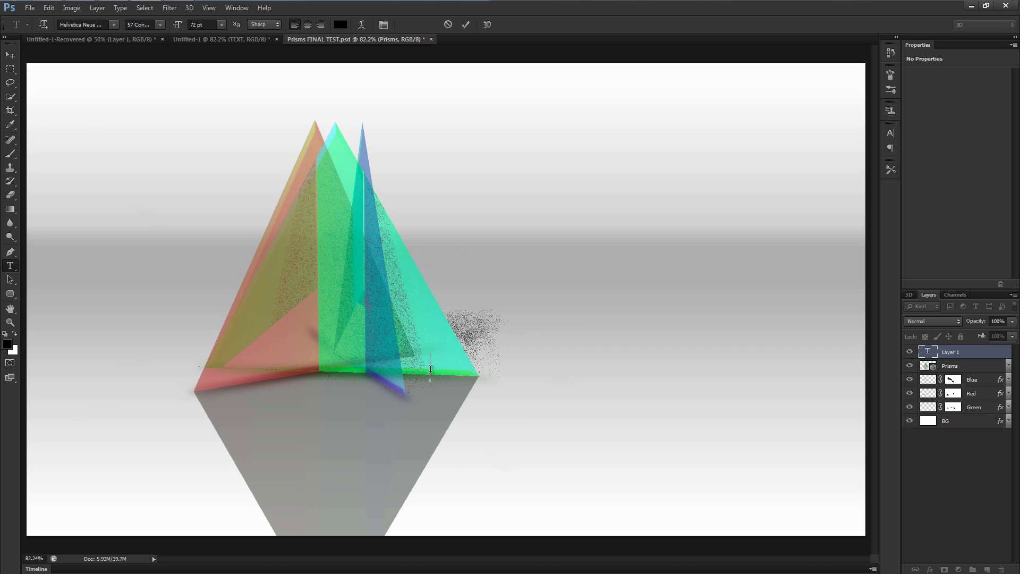
pyautogui.click(115, 25)
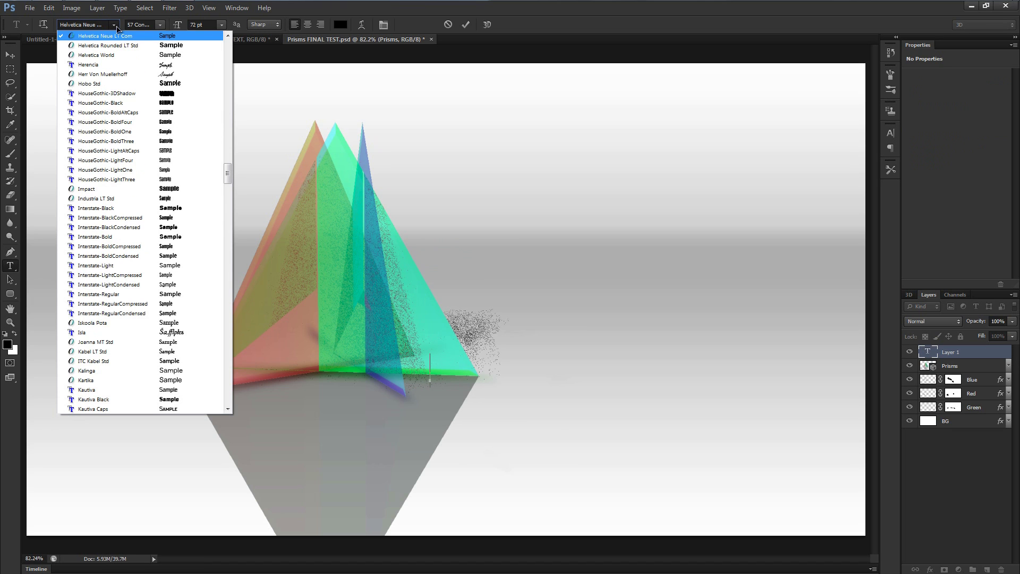
pyautogui.scroll(2, 114, 157)
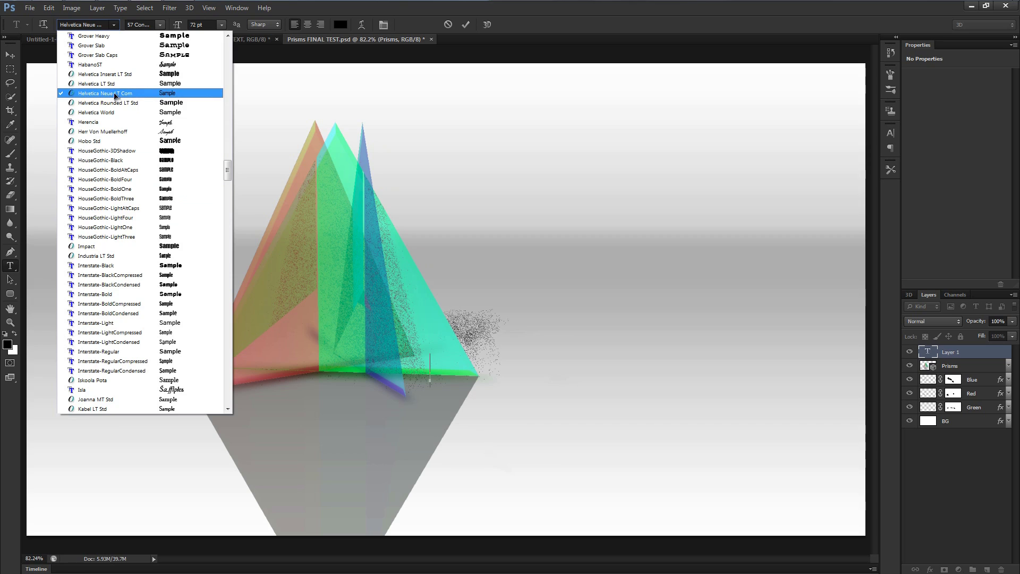
pyautogui.click(177, 95)
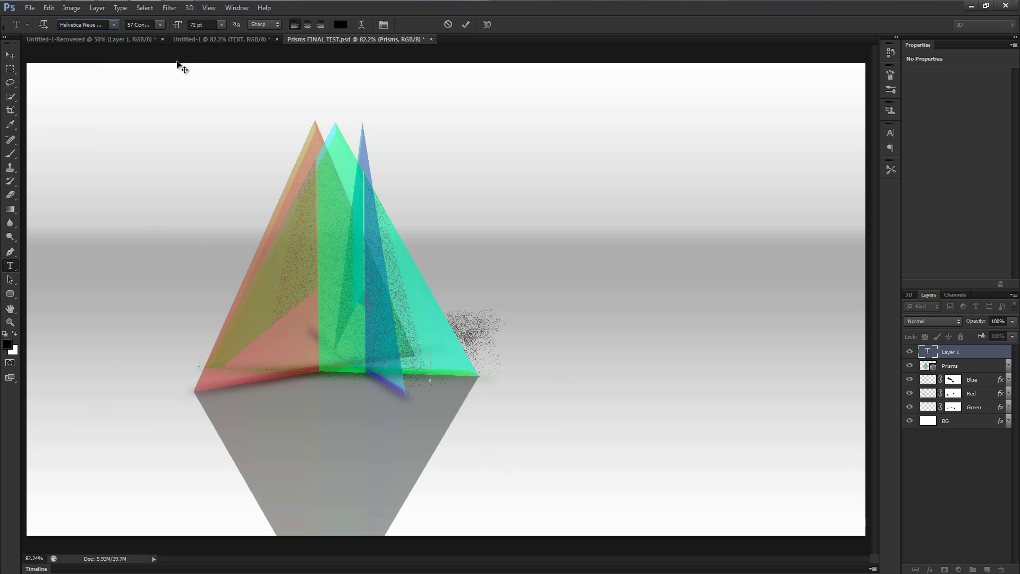
pyautogui.click(163, 27)
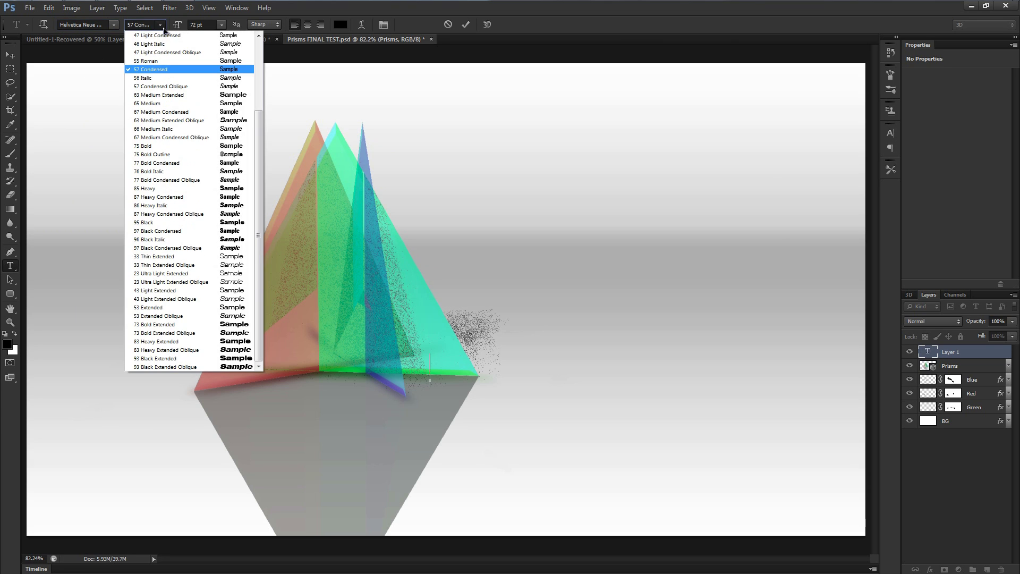
pyautogui.click(230, 71)
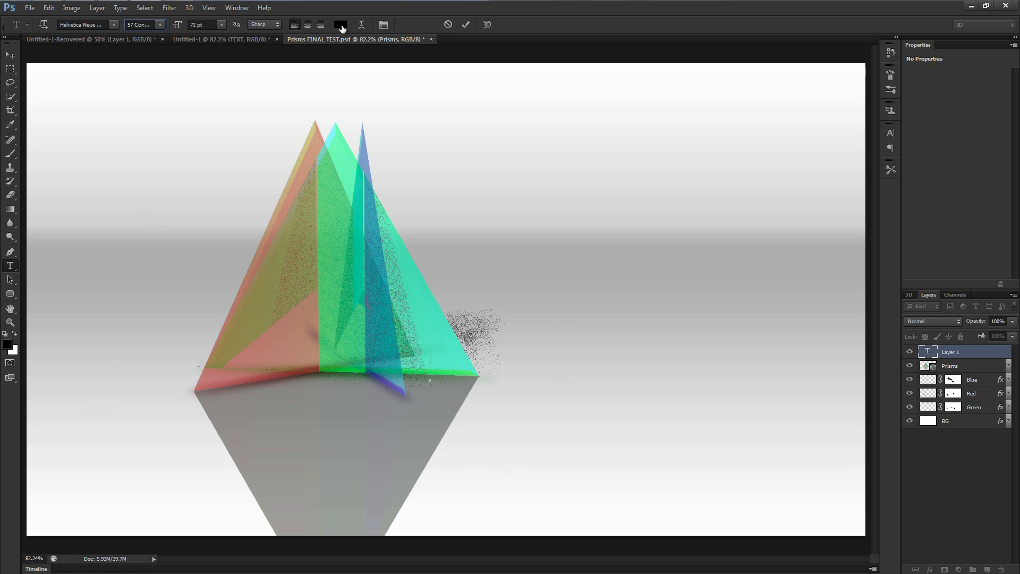
# Confirm black (000000) as the text color and enter the text PRISMART.
pyautogui.click(341, 28)
pyautogui.moveTo(425, 262); pyautogui.dragTo(439, 205)
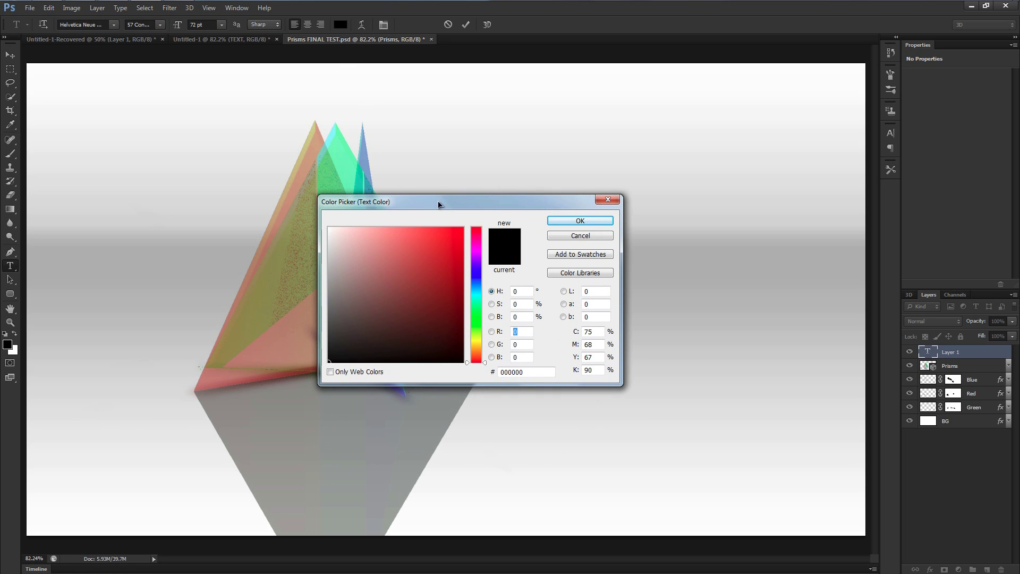
pyautogui.click(579, 220)
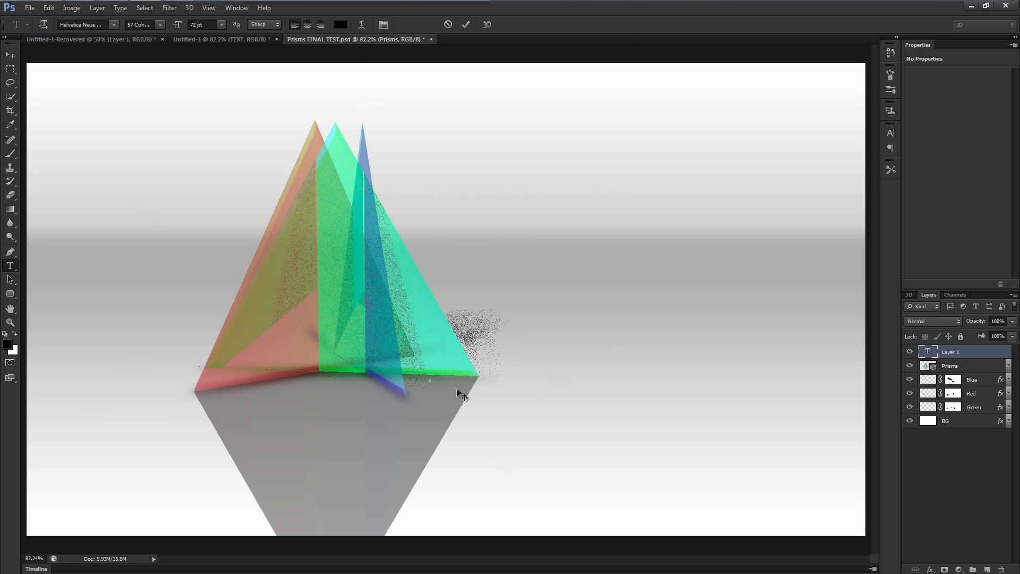
pyautogui.write('p')
pyautogui.press('BackSpace')
pyautogui.write('PRISM')
pyautogui.press('BackSpace')
pyautogui.write('ART')
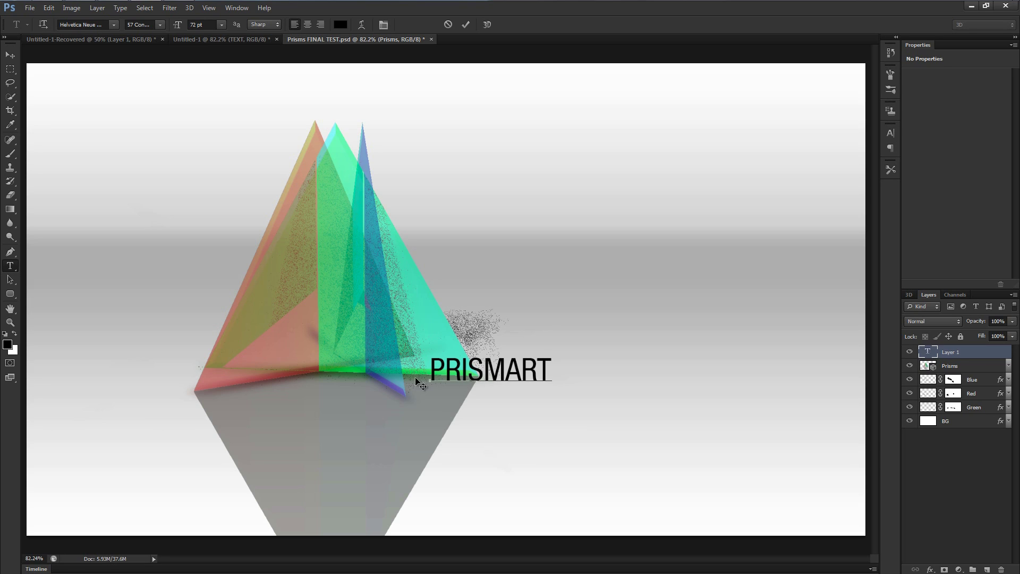
# Scale the PRISMART text up to about 162 pt while it is still being edited.
pyautogui.press('ctrl')
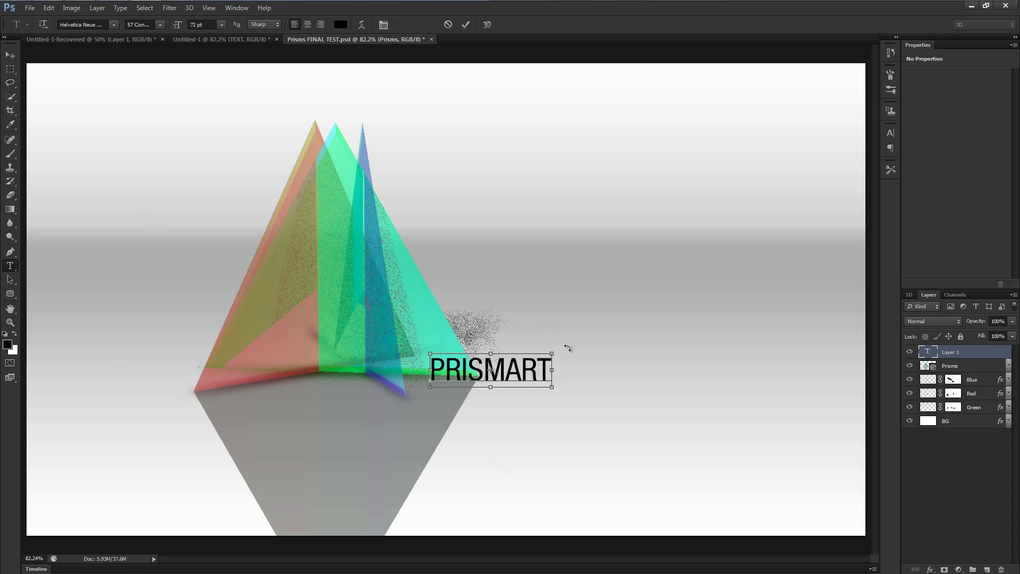
pyautogui.moveTo(552, 354); pyautogui.dragTo(706, 315)
pyautogui.press('ctrl')
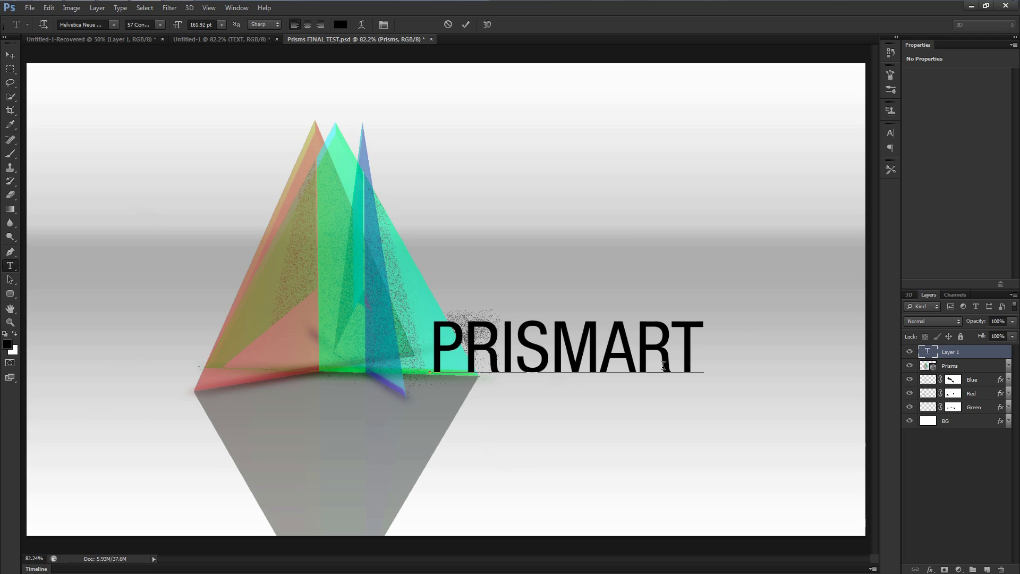
# Reduce the letters ART to 121.92 pt and commit the PRISMART text.
pyautogui.moveTo(601, 354); pyautogui.dragTo(714, 354)
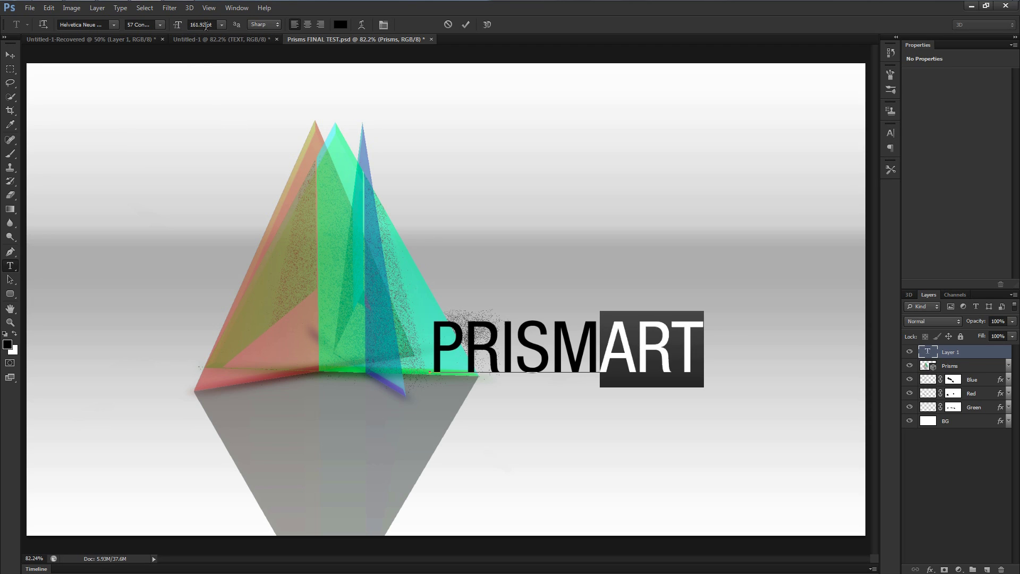
pyautogui.moveTo(178, 27); pyautogui.dragTo(154, 34)
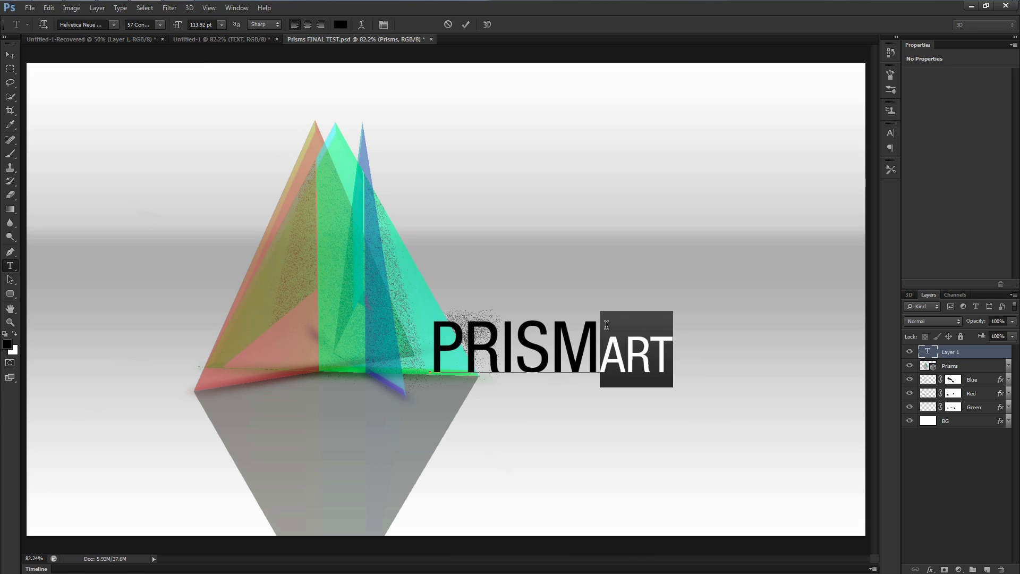
pyautogui.moveTo(601, 351); pyautogui.dragTo(673, 353)
pyautogui.moveTo(175, 31); pyautogui.dragTo(180, 30)
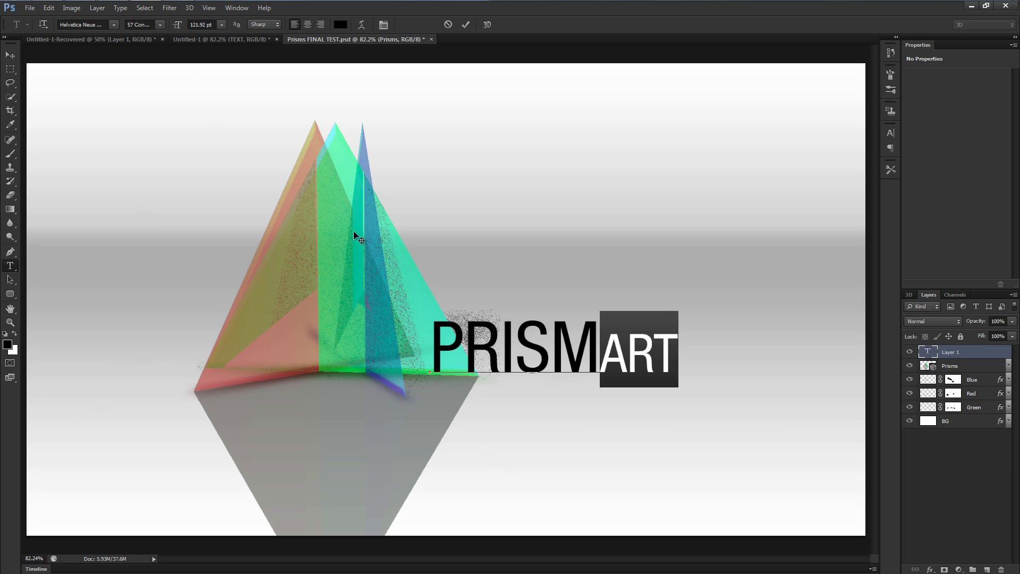
pyautogui.click(512, 346)
pyautogui.moveTo(431, 357); pyautogui.dragTo(682, 353)
pyautogui.click(666, 355)
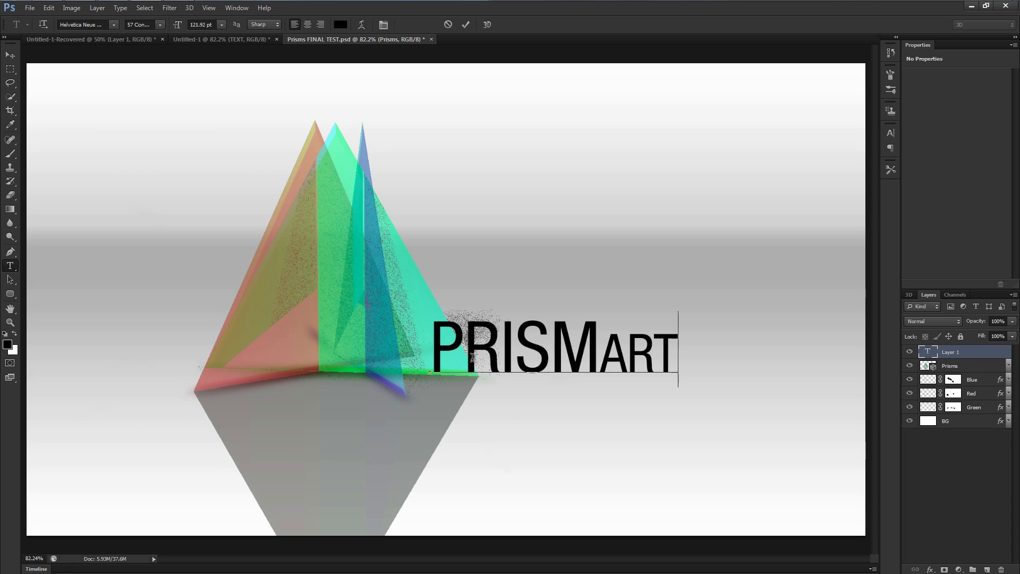
pyautogui.click(466, 25)
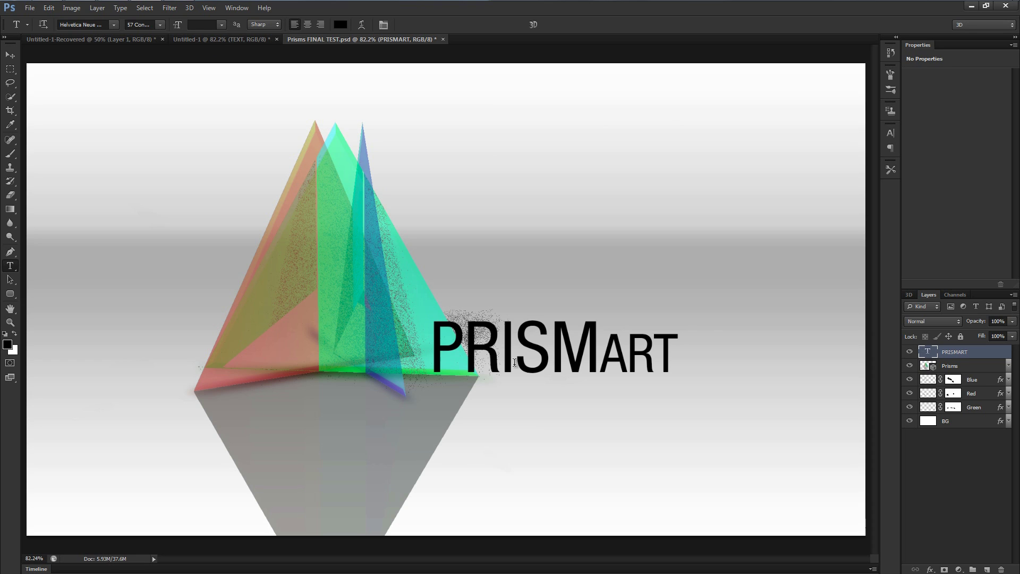
# Create a 3D extrusion from the PRISMART text layer and merge it with the Prisms 3D layer.
pyautogui.click(190, 8)
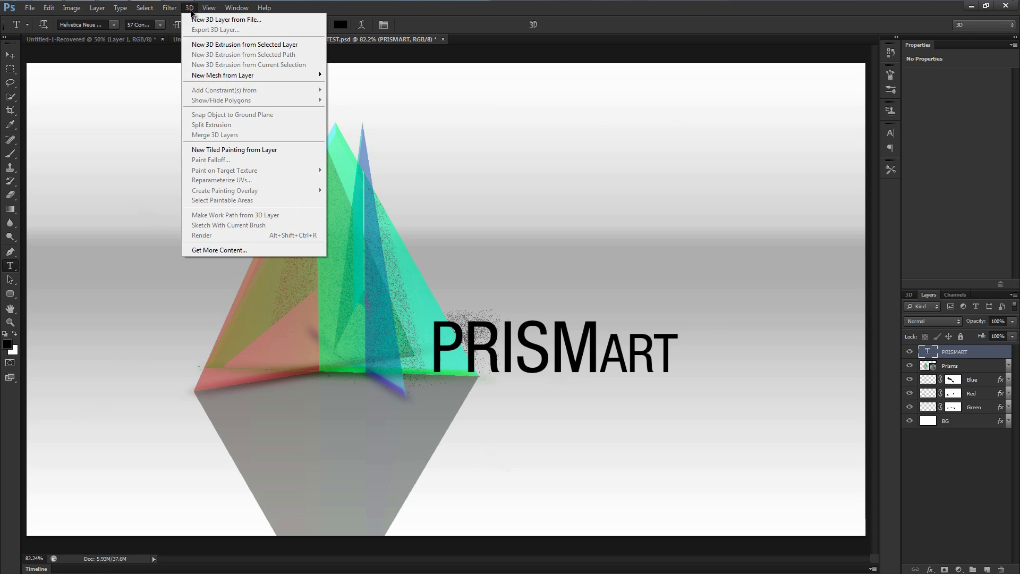
pyautogui.click(205, 46)
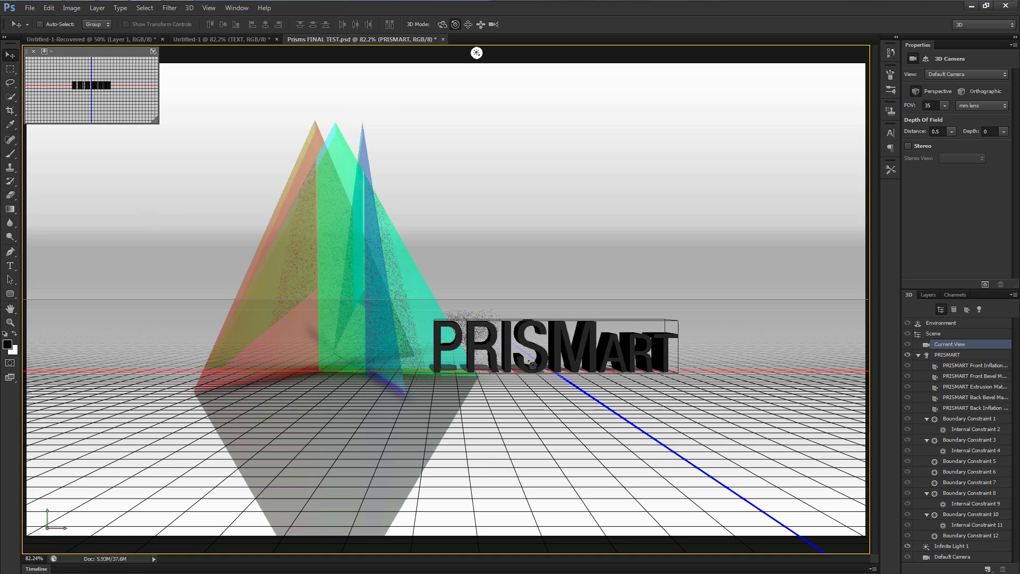
pyautogui.click(928, 295)
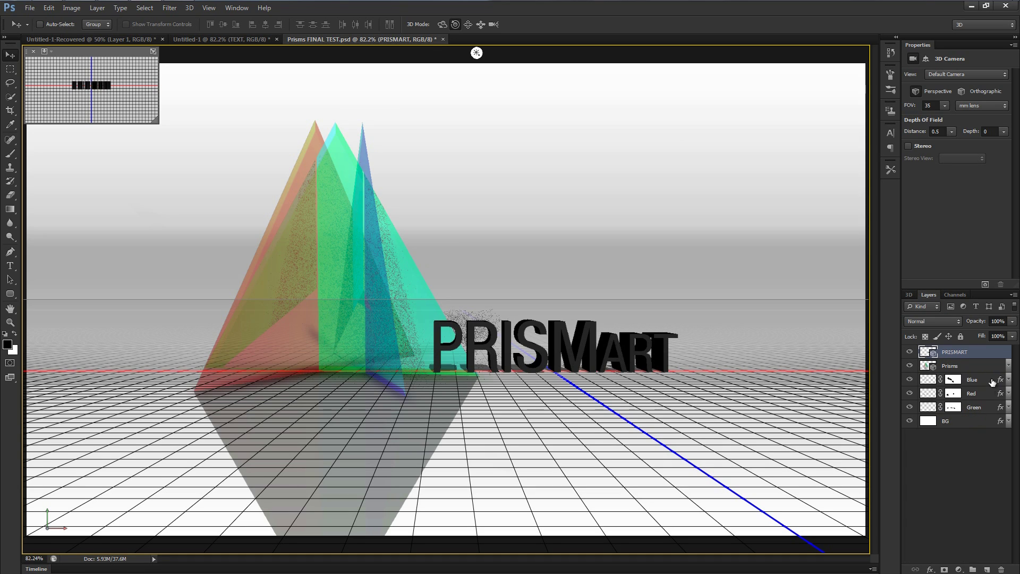
pyautogui.keyDown('shift'); pyautogui.click(959, 365); pyautogui.keyUp('shift')
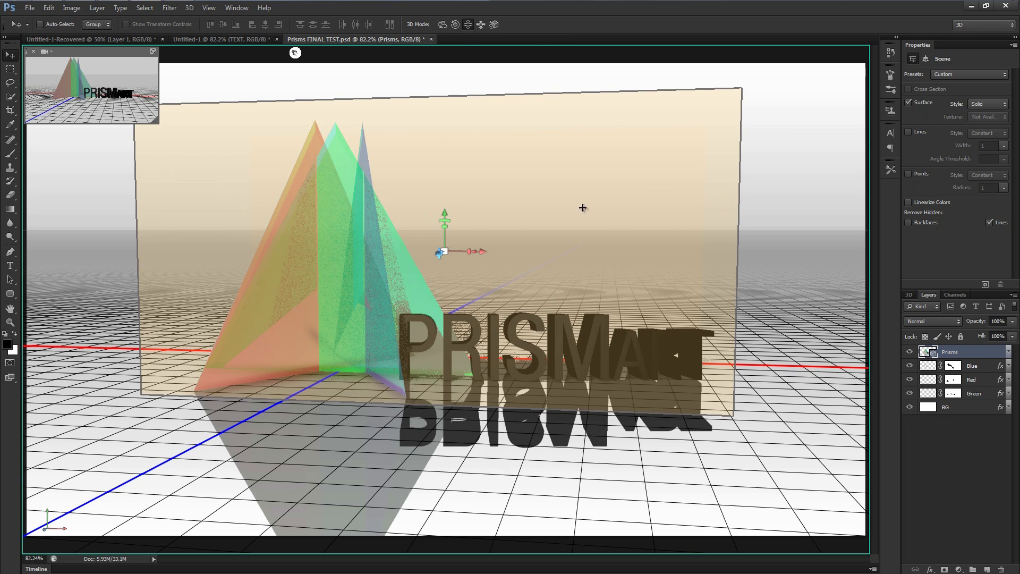
# Select the PRISMART mesh in the merged scene and set its extrusion depth to 94.
pyautogui.click(909, 295)
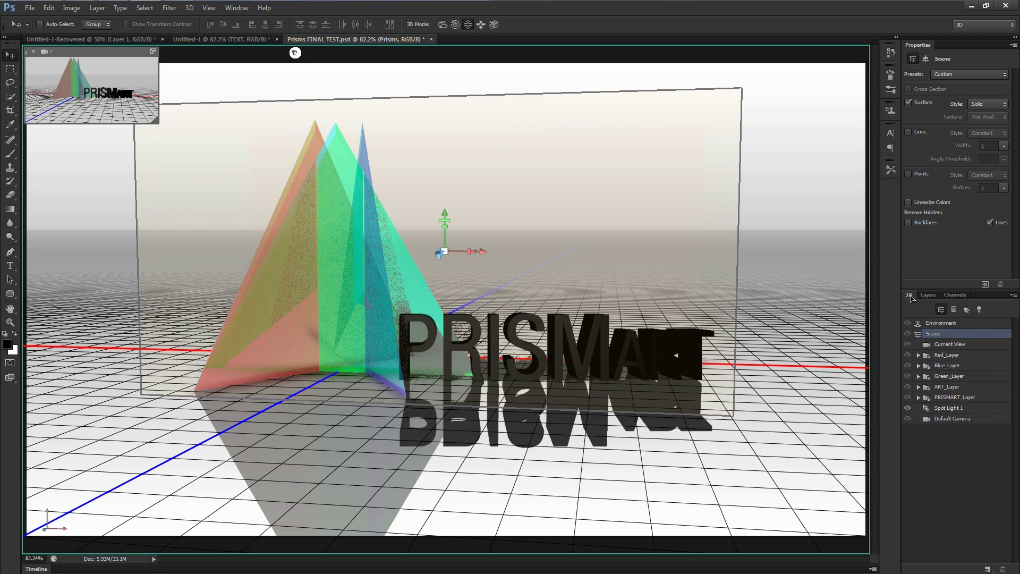
pyautogui.click(951, 398)
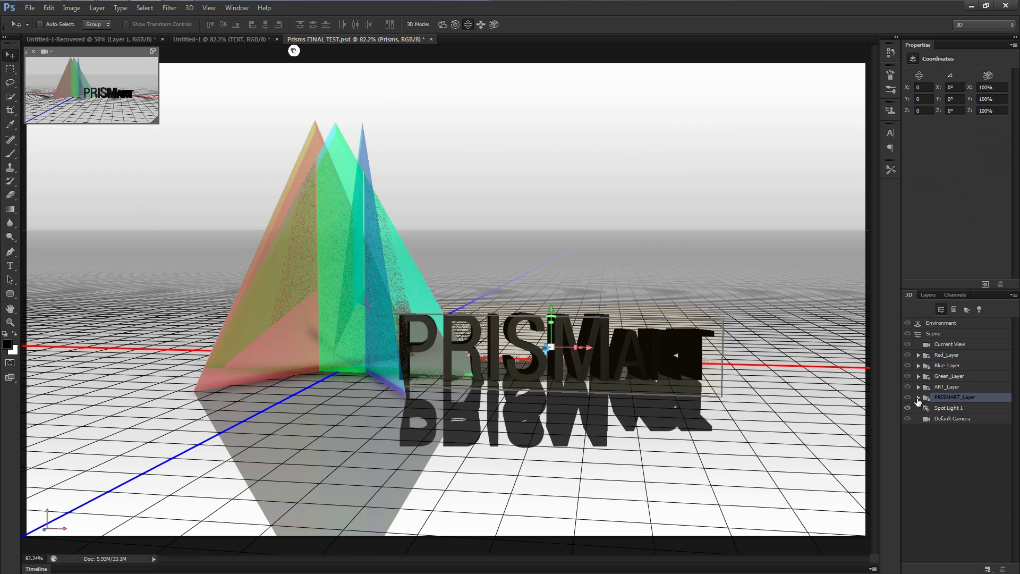
pyautogui.click(918, 398)
pyautogui.click(955, 408)
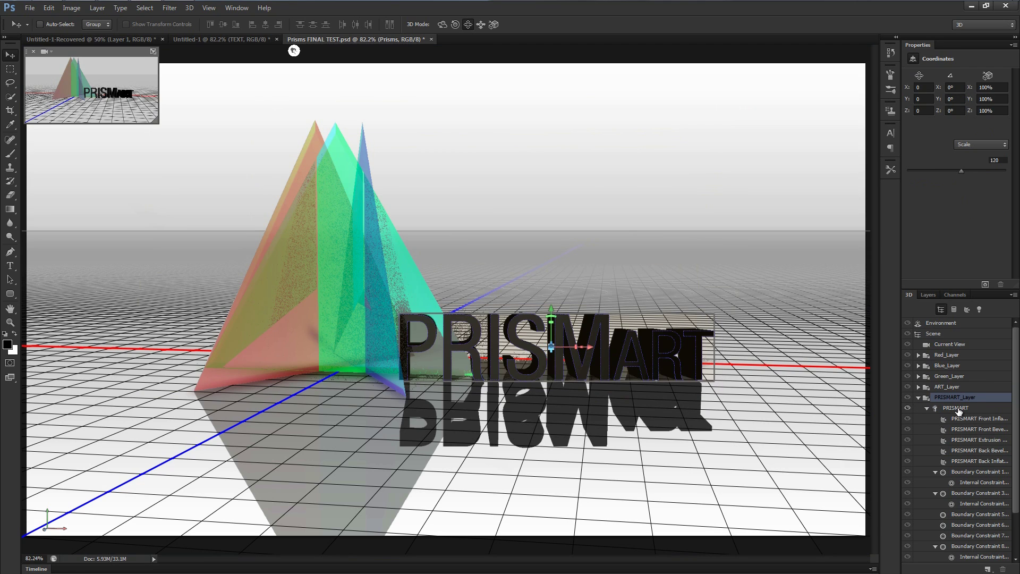
pyautogui.click(927, 408)
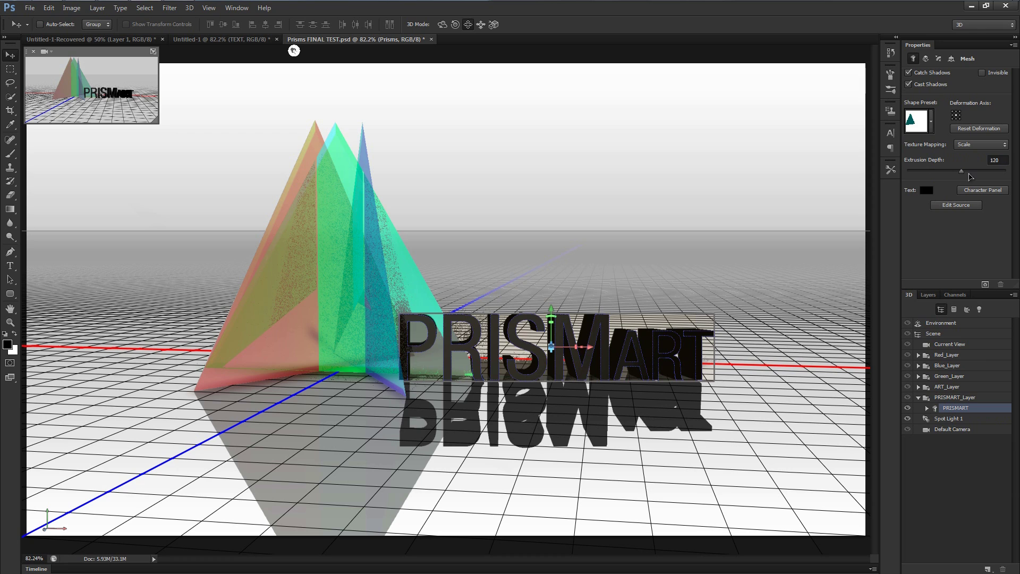
pyautogui.moveTo(963, 177); pyautogui.dragTo(963, 175)
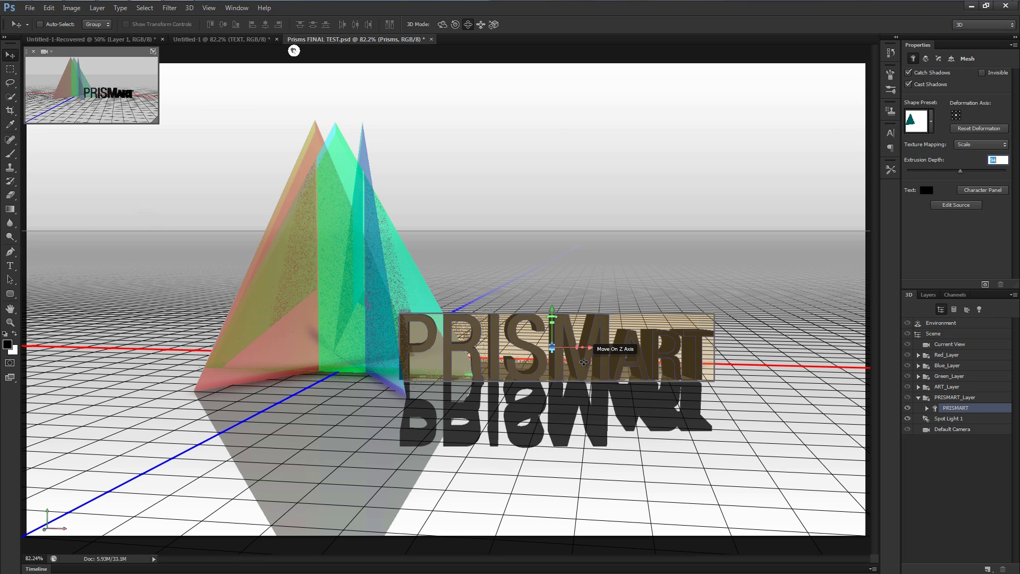
# Move the PRISMART mesh slightly to the right of the prisms and adjust its depth on the ground plane.
pyautogui.moveTo(591, 347); pyautogui.dragTo(605, 347)
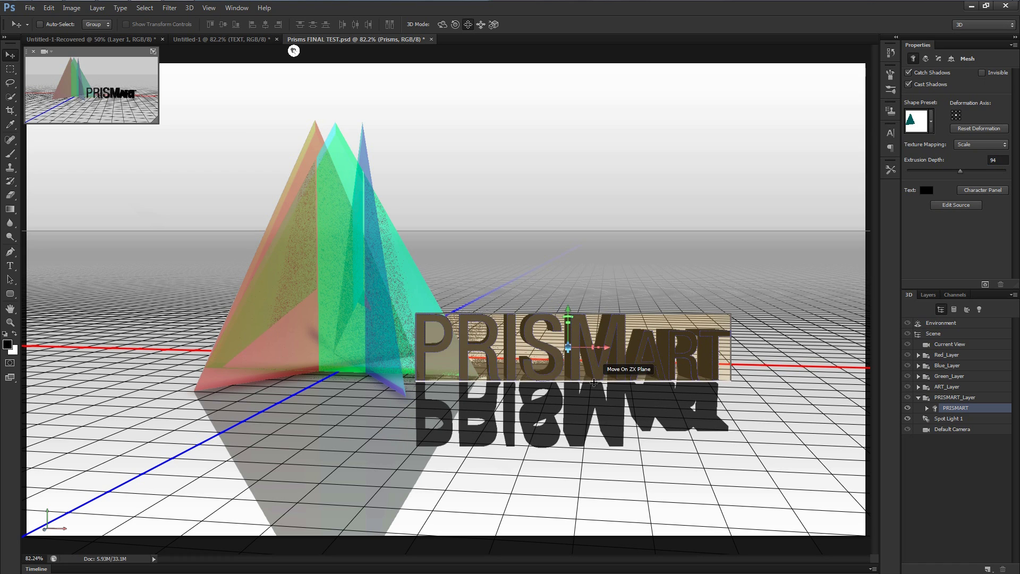
pyautogui.moveTo(567, 347); pyautogui.dragTo(527, 355)
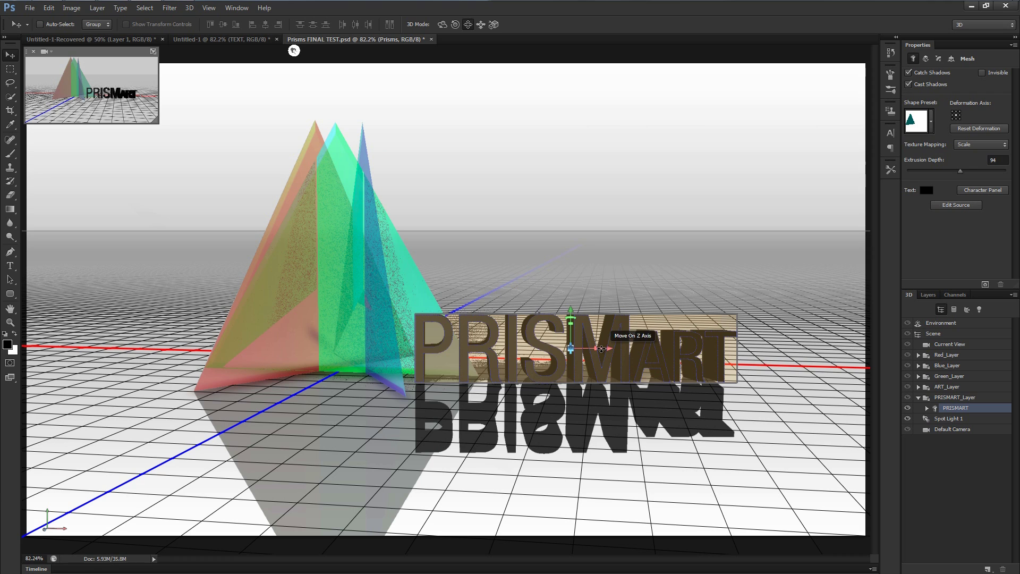
# Turn the PRISMART mesh to face the camera more squarely and nudge it slightly forward on the ground plane.
pyautogui.moveTo(600, 348); pyautogui.dragTo(648, 348)
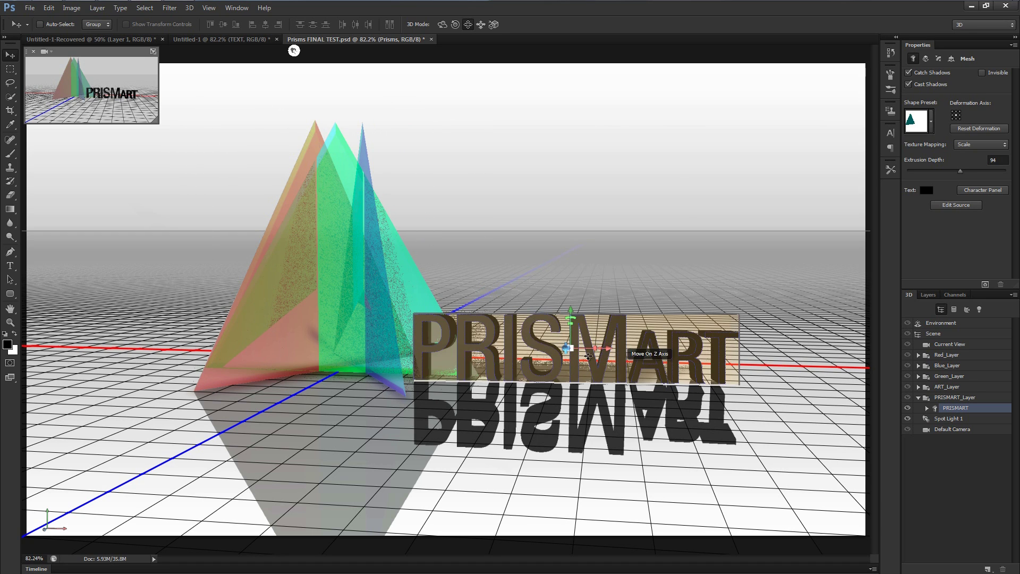
pyautogui.moveTo(563, 351); pyautogui.dragTo(556, 349)
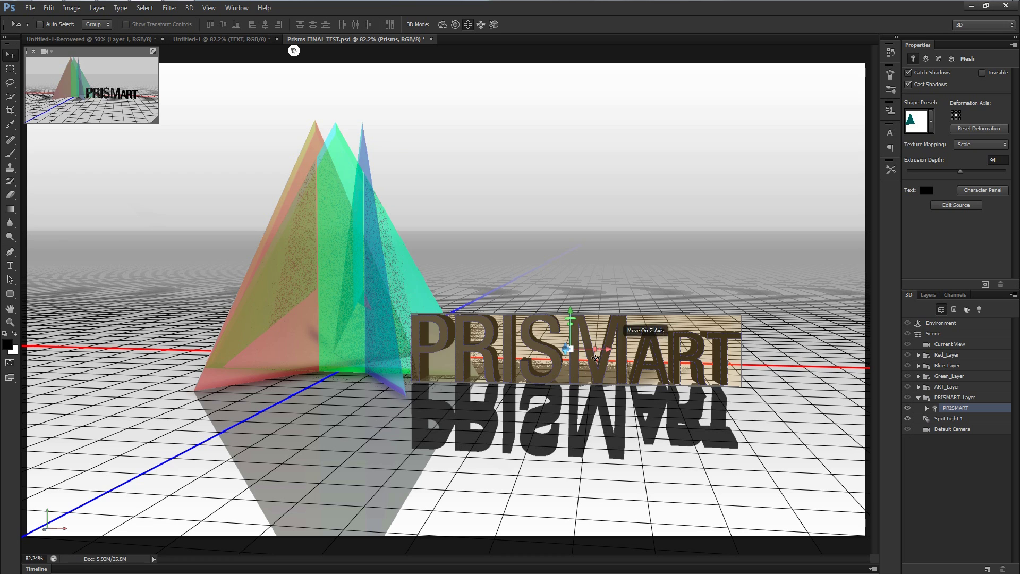
# Scale the PRISMART mesh uniformly to about 88% and reposition it slightly higher and closer to the prisms.
pyautogui.moveTo(568, 349); pyautogui.dragTo(573, 376)
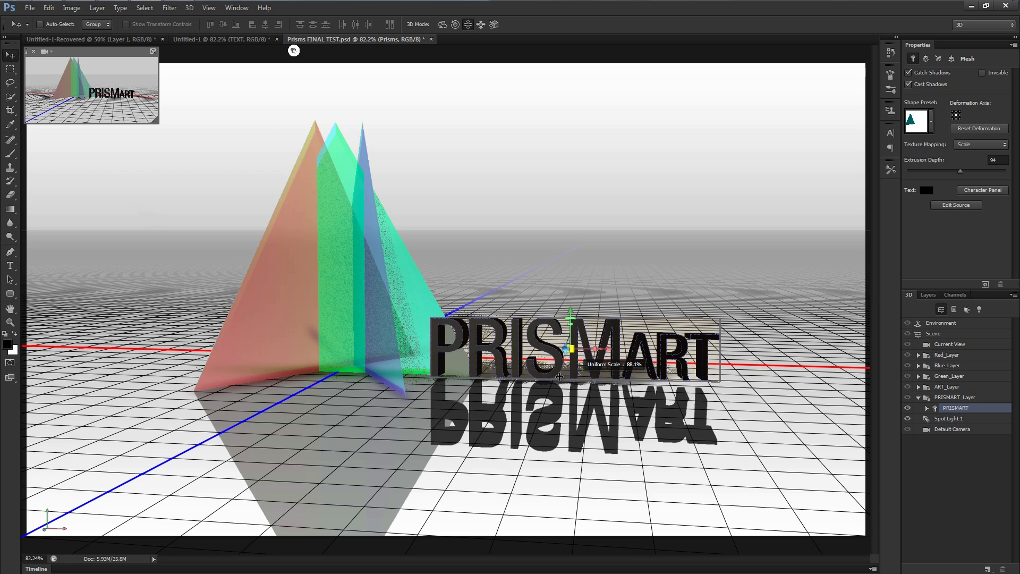
pyautogui.moveTo(608, 348); pyautogui.dragTo(592, 355)
pyautogui.moveTo(551, 310); pyautogui.dragTo(552, 307)
pyautogui.moveTo(546, 343); pyautogui.dragTo(537, 346)
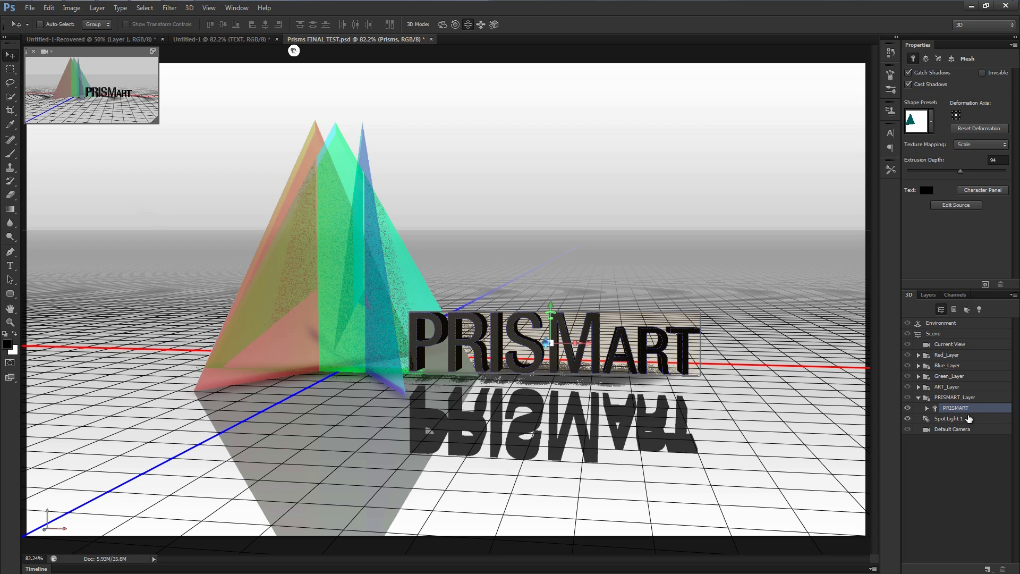
# Expand the PRISMART mesh's materials and set the Front Inflation material's opacity to 49%.
pyautogui.click(926, 408)
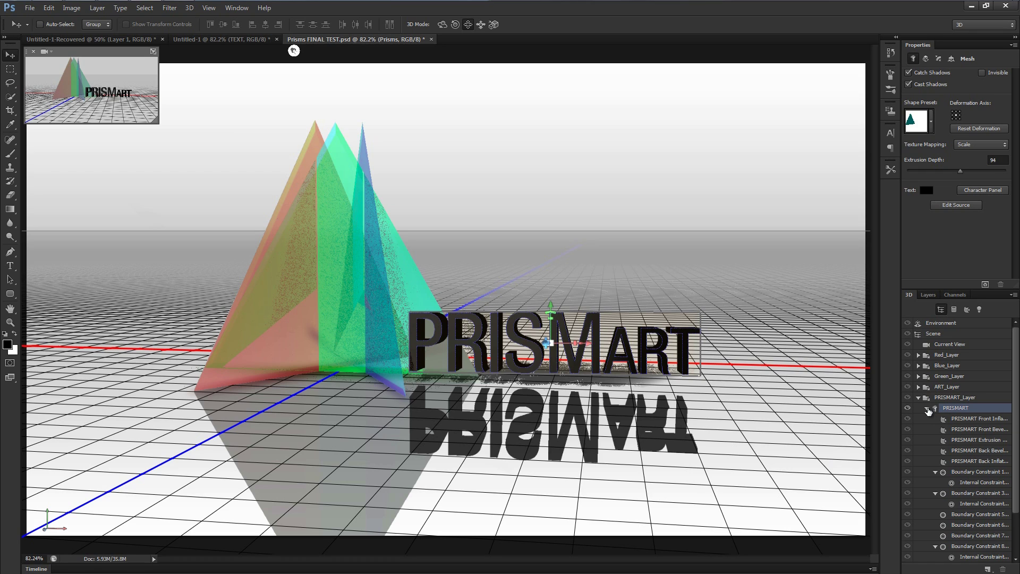
pyautogui.click(990, 425)
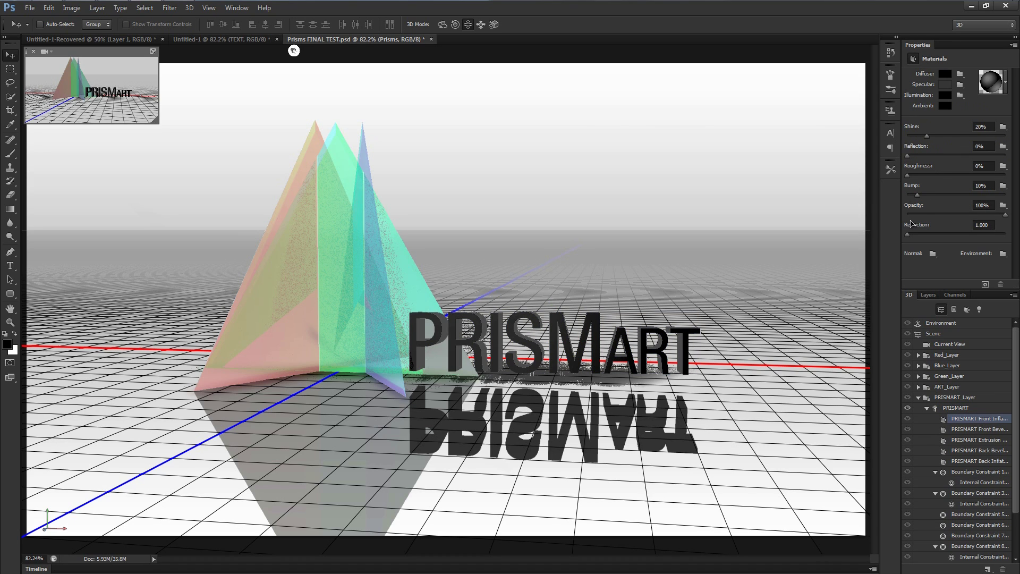
pyautogui.moveTo(1004, 215); pyautogui.dragTo(958, 220)
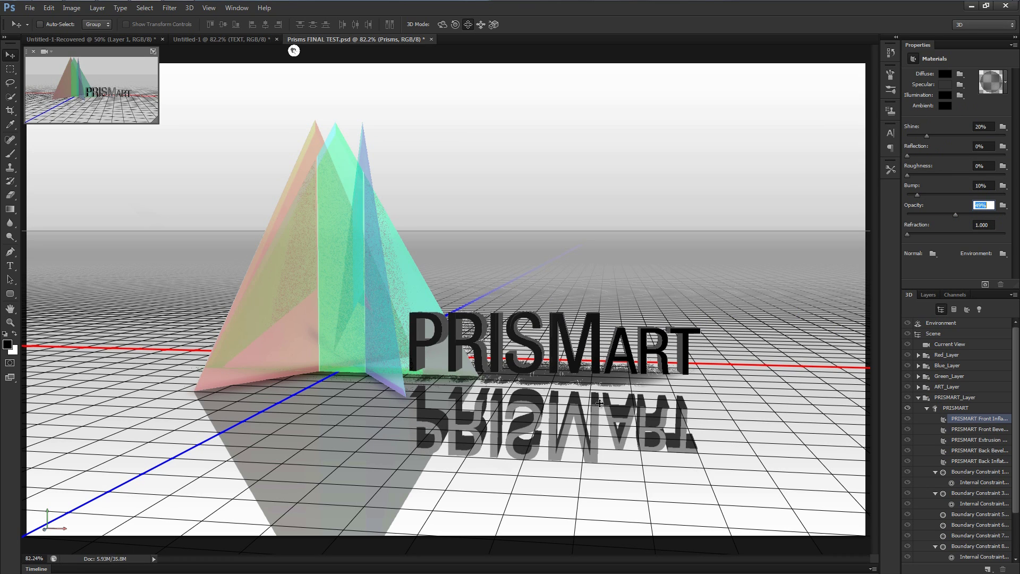
# Set the opacity of the PRISMART Extrusion material to about 25% and of the Back Inflation material to 75%.
pyautogui.click(983, 442)
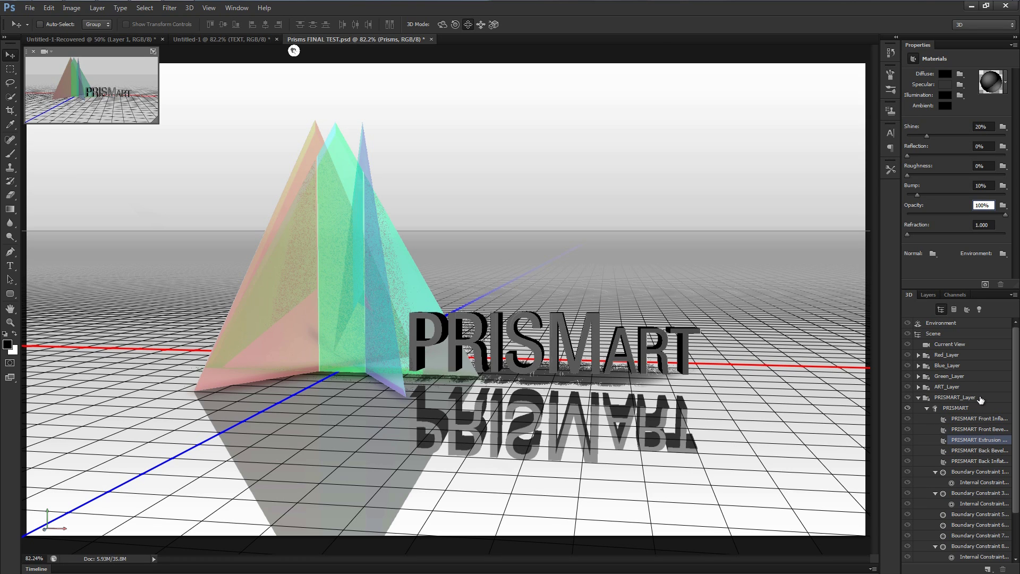
pyautogui.moveTo(1006, 217); pyautogui.dragTo(932, 214)
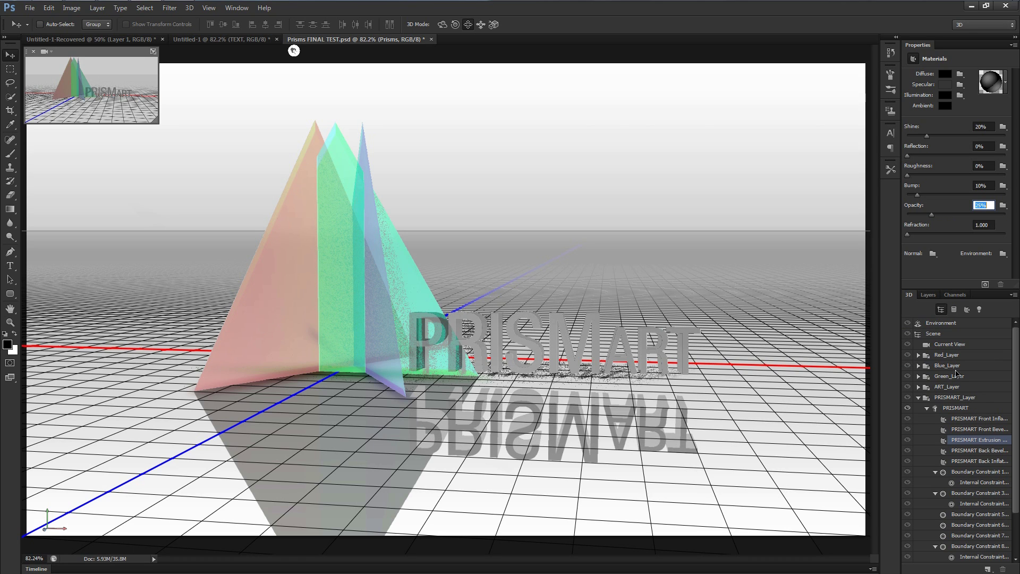
pyautogui.click(988, 464)
pyautogui.moveTo(1005, 219); pyautogui.dragTo(983, 219)
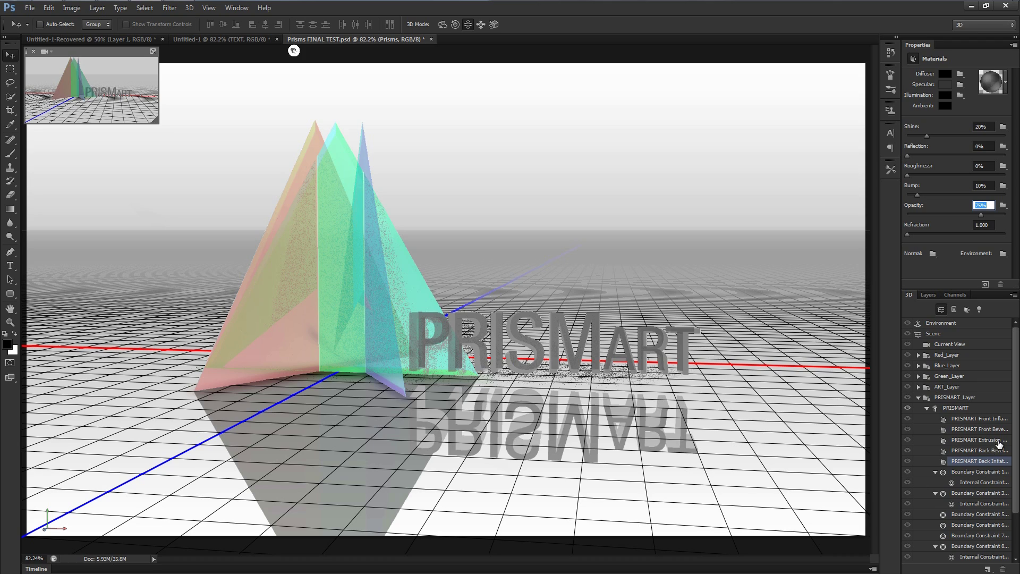
# Set the refraction of the PRISMART Front Inflation, Extrusion and Back Inflation materials together to 1.777.
pyautogui.keyDown('ctrl'); pyautogui.click(979, 441); pyautogui.keyUp('ctrl')
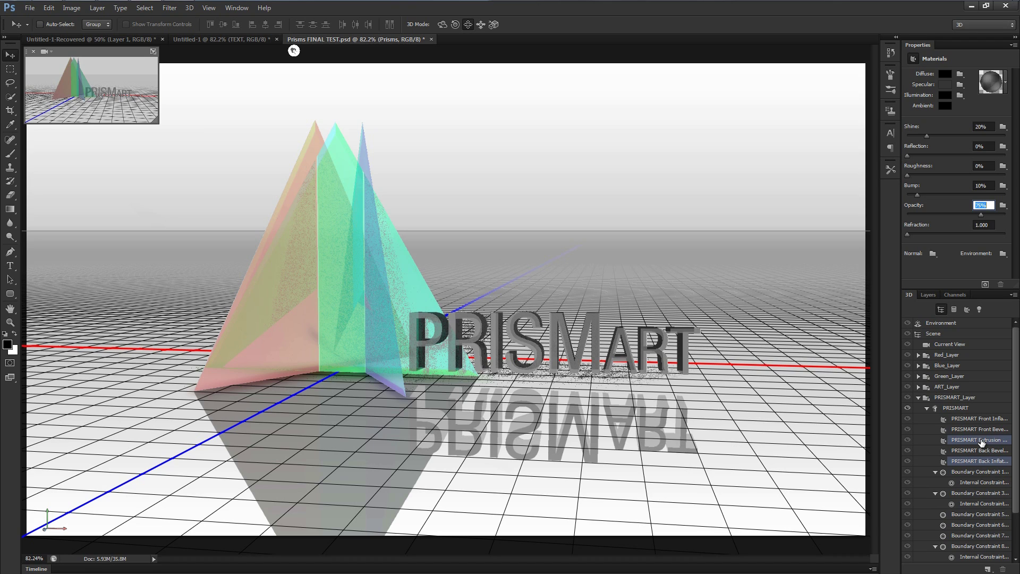
pyautogui.keyDown('ctrl'); pyautogui.click(983, 419); pyautogui.keyUp('ctrl')
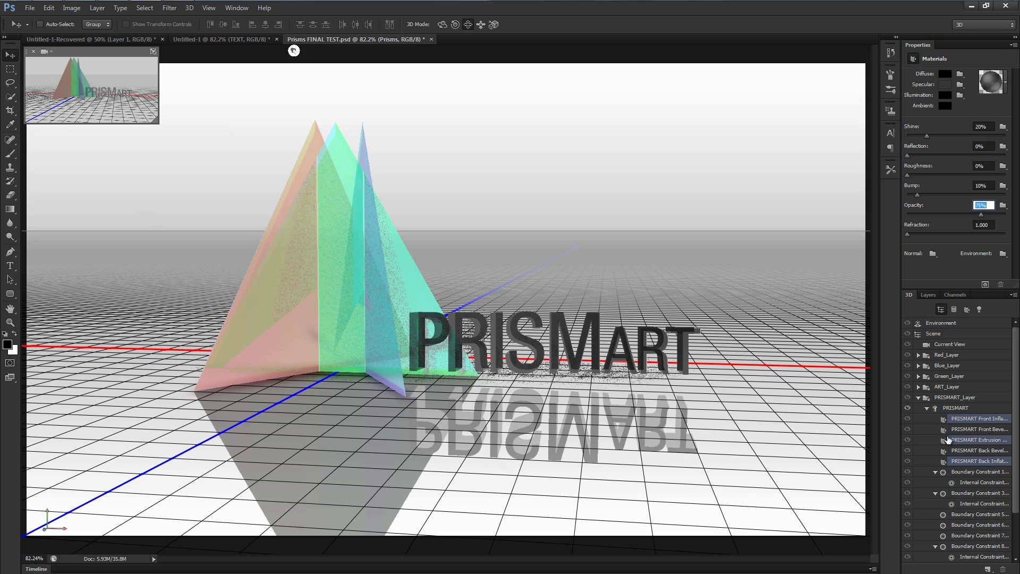
pyautogui.moveTo(907, 234); pyautogui.dragTo(945, 238)
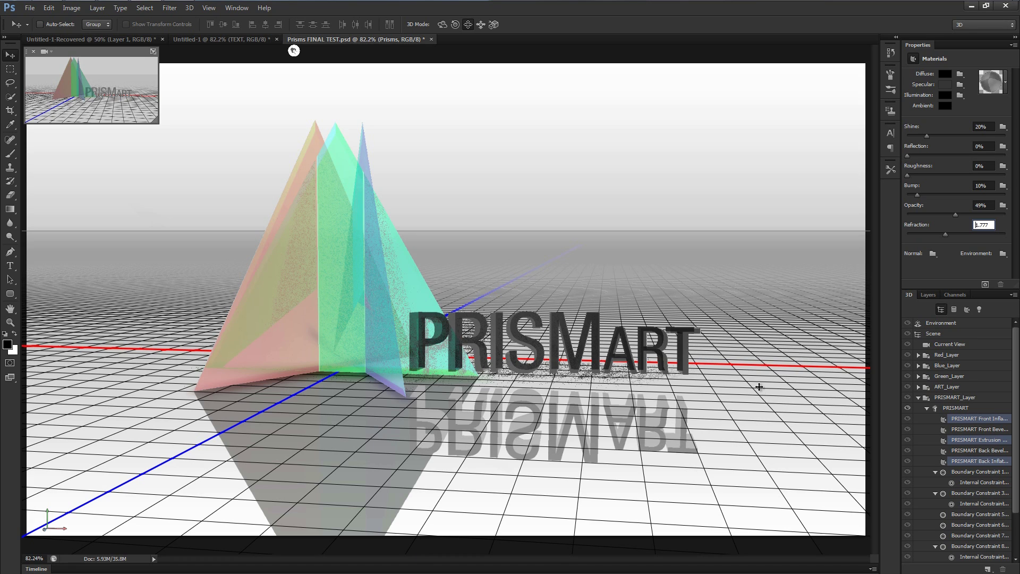
# Select the PRISMART mesh and render the Prisms 3D scene, keeping the current Windows color scheme with the slow-performance reminder still enabled.
pyautogui.click(956, 408)
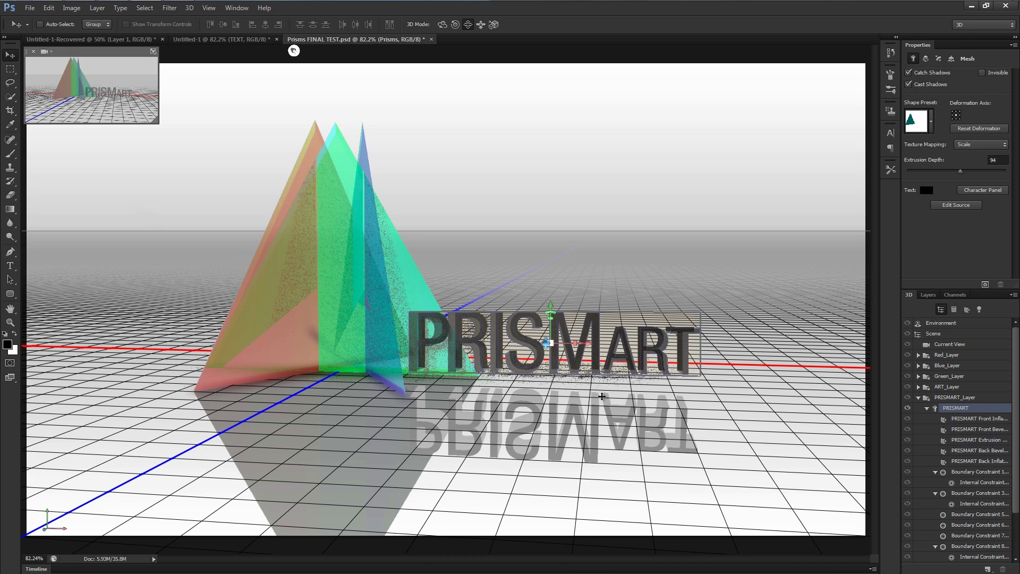
pyautogui.click(986, 285)
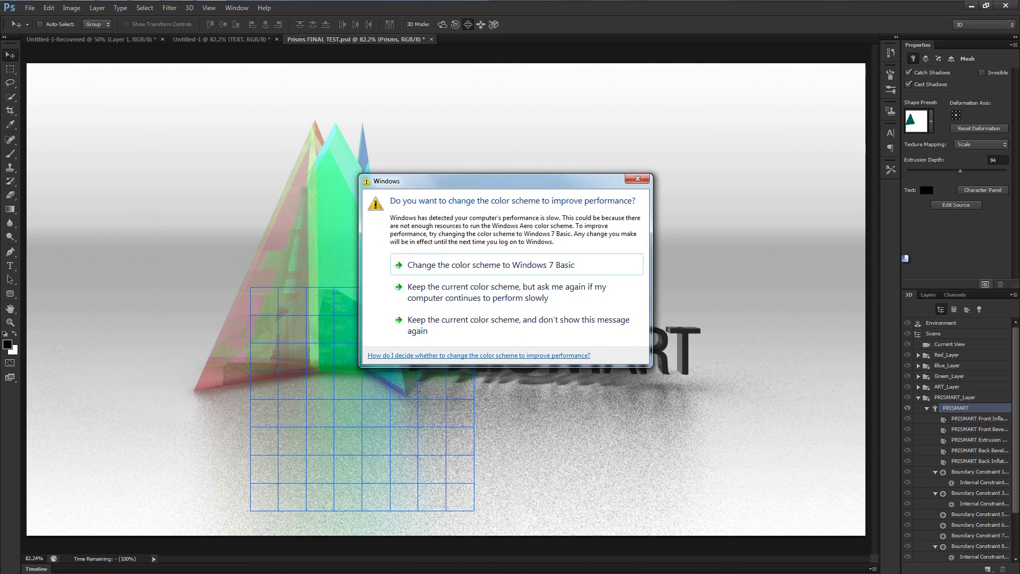
pyautogui.click(547, 290)
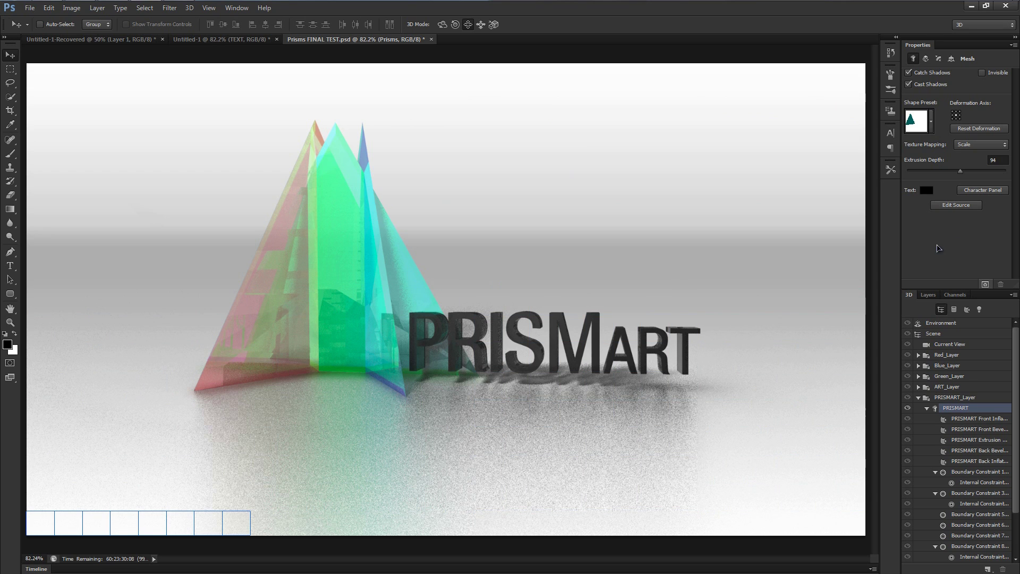
pyautogui.click(985, 284)
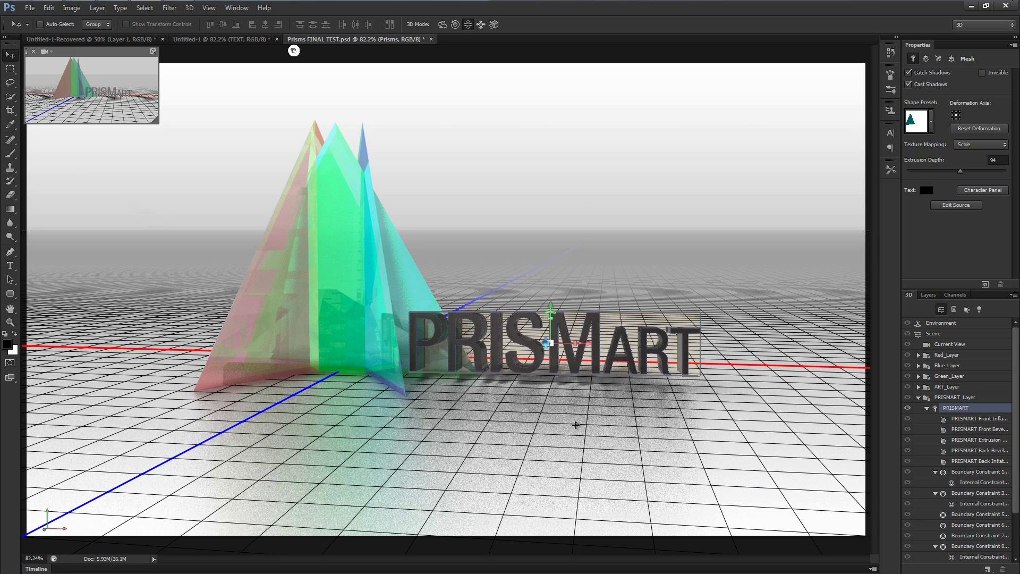
pyautogui.hotkey('alt', 'shift', 'ctrl', 'r')
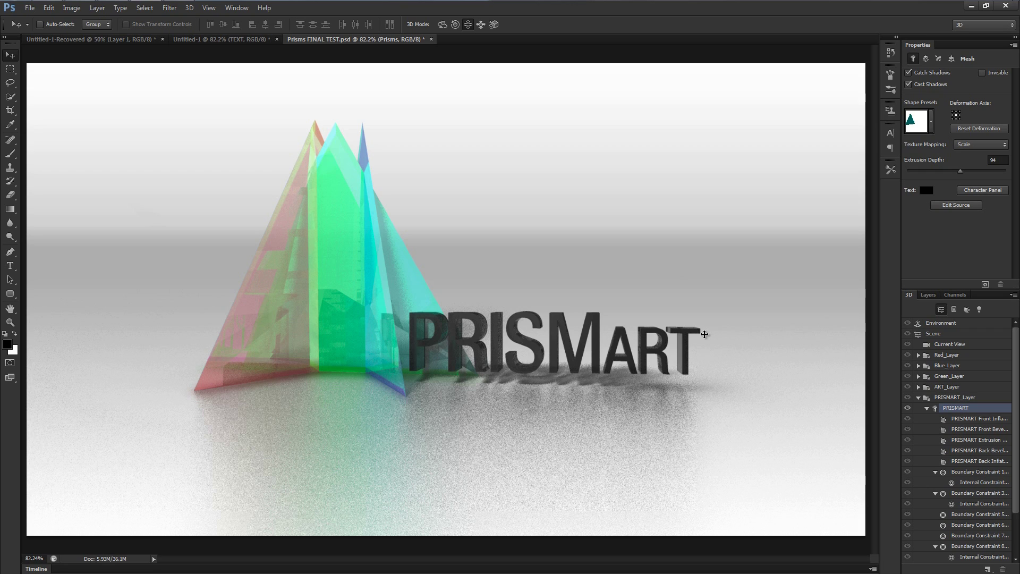
# Review the opacity and refraction of the PRISMART Front Inflation, Extrusion and Back Inflation materials, and collapse the mesh's material list.
pyautogui.click(987, 419)
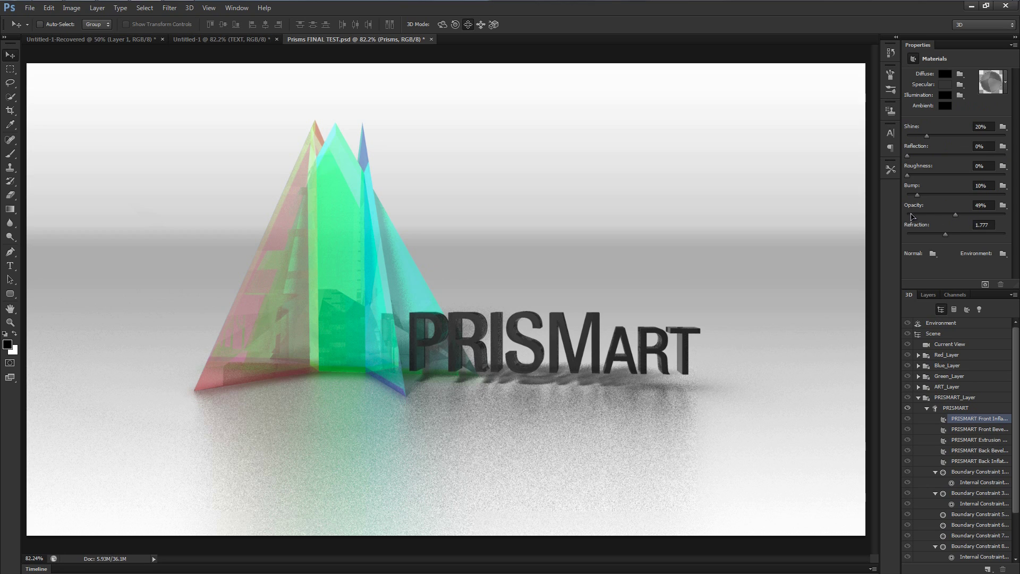
pyautogui.click(990, 440)
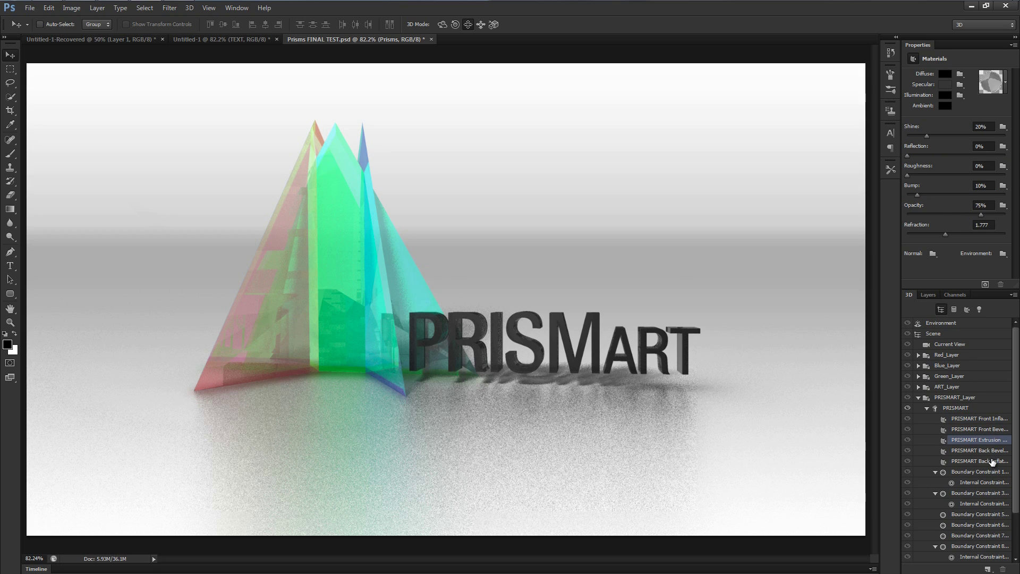
pyautogui.click(991, 461)
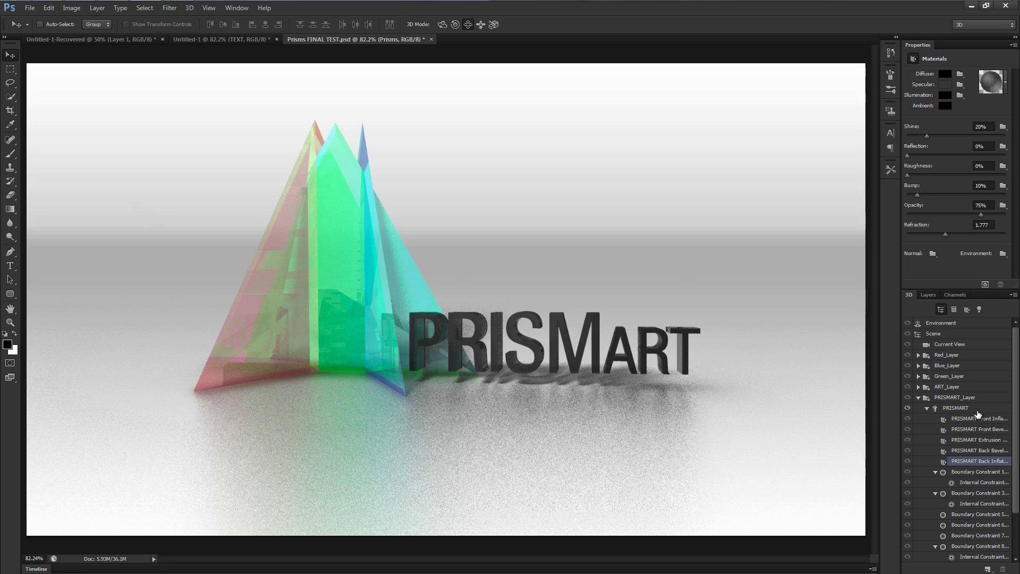
pyautogui.click(983, 440)
pyautogui.click(983, 419)
pyautogui.click(955, 407)
pyautogui.click(926, 407)
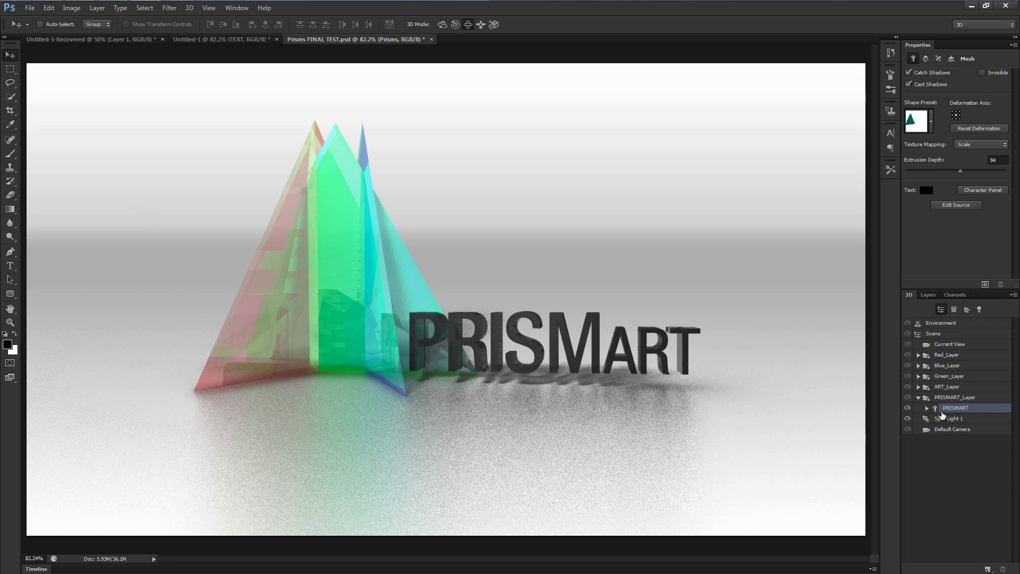